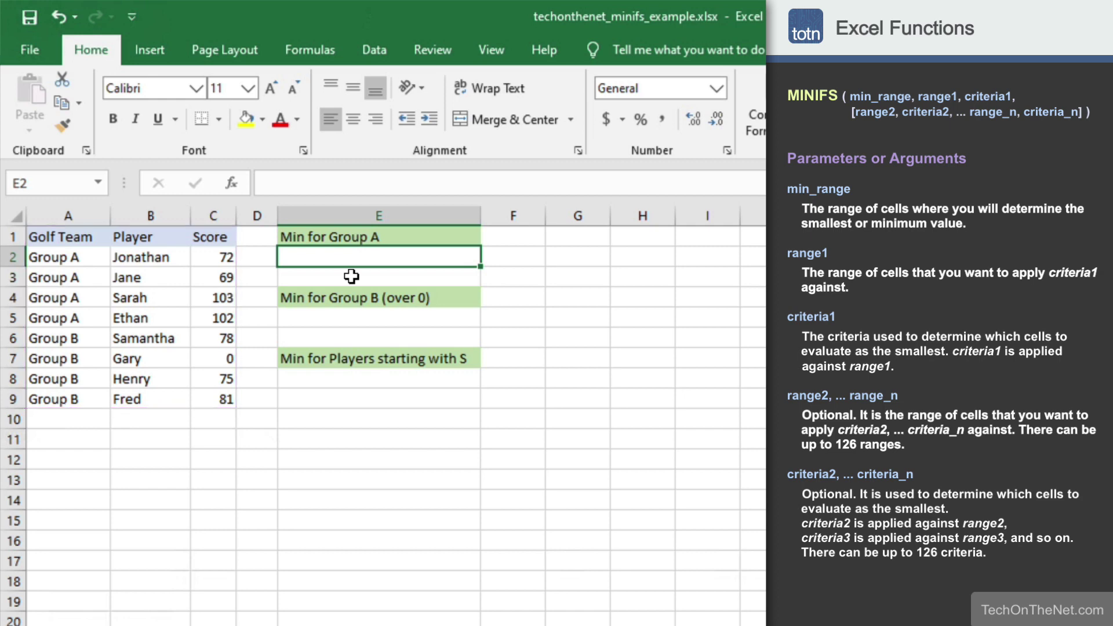
- In E2, write =MINIFS(C2:C9,A2:A9,"Group A") to find Group A's lowest score
{"action": "type", "text": "="}
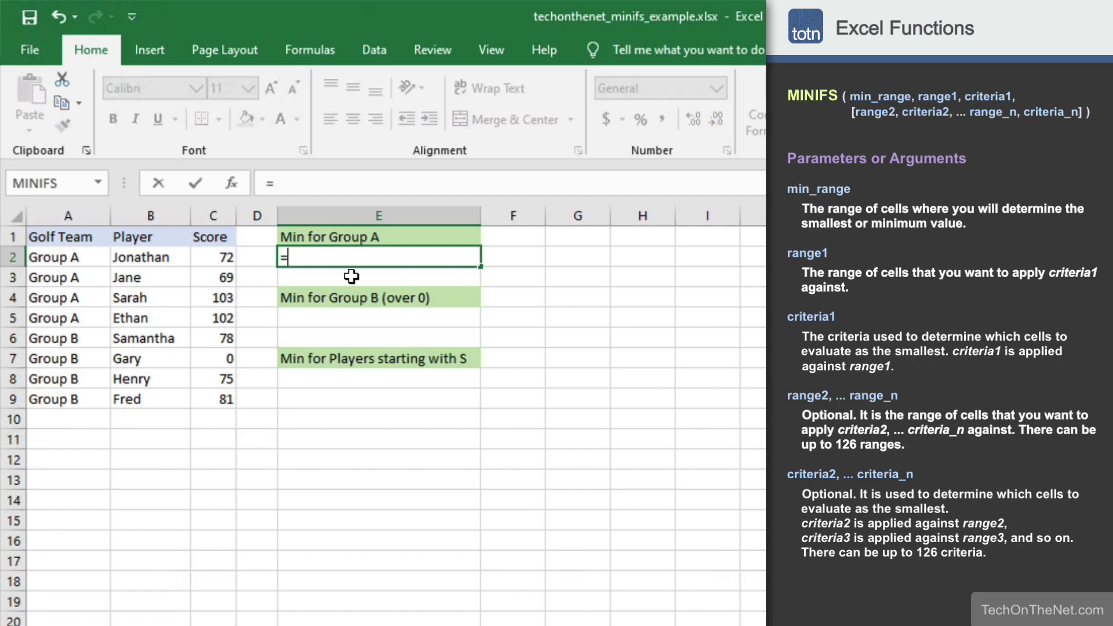
{"action": "type", "text": "MINIFS"}
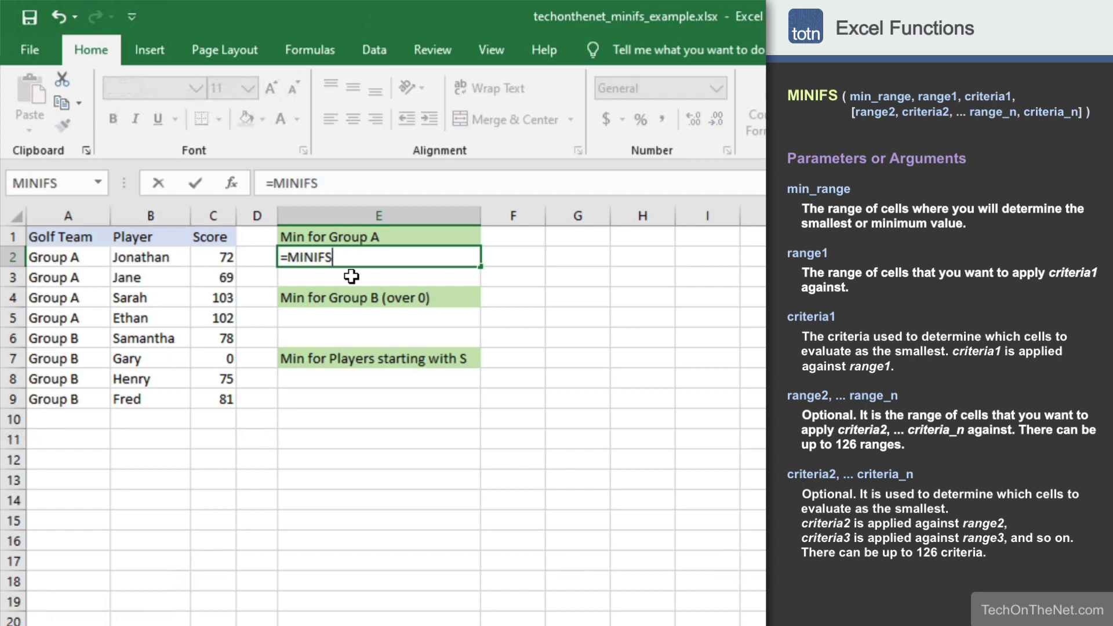
{"action": "type", "text": "("}
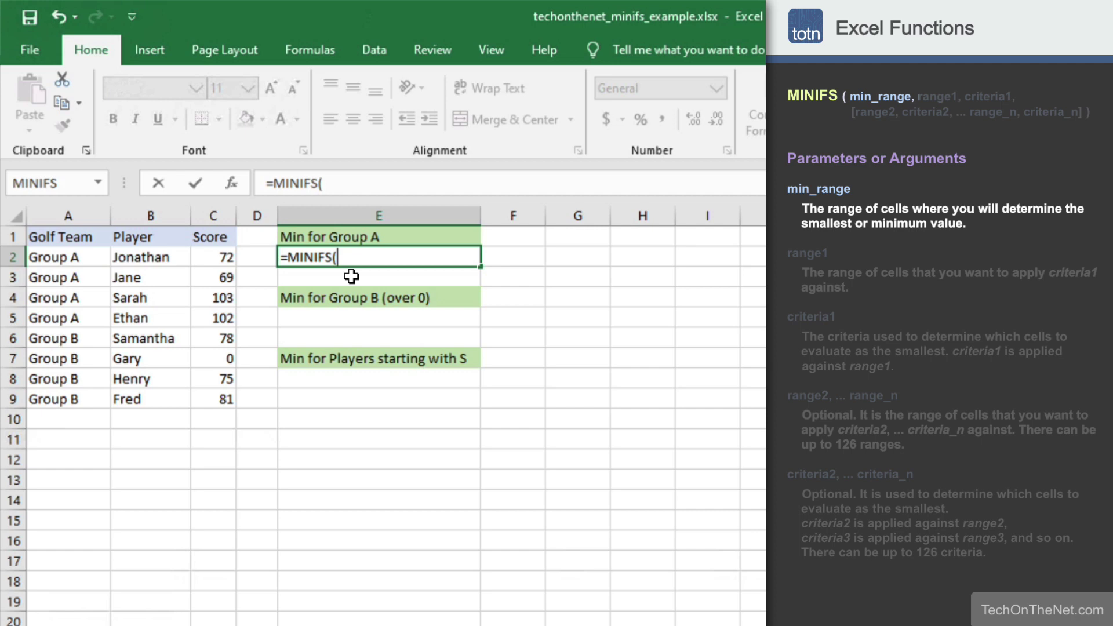
{"action": "left_click", "coordinate": [217, 265]}
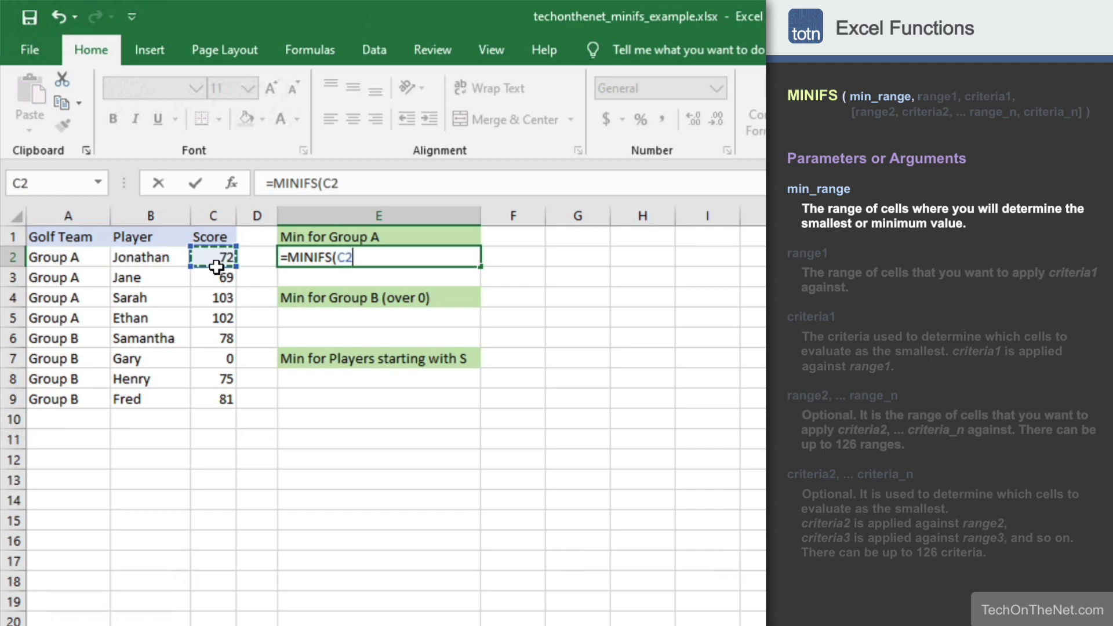
{"action": "left_click_drag", "start_coordinate": [217, 266], "coordinate": [218, 410]}
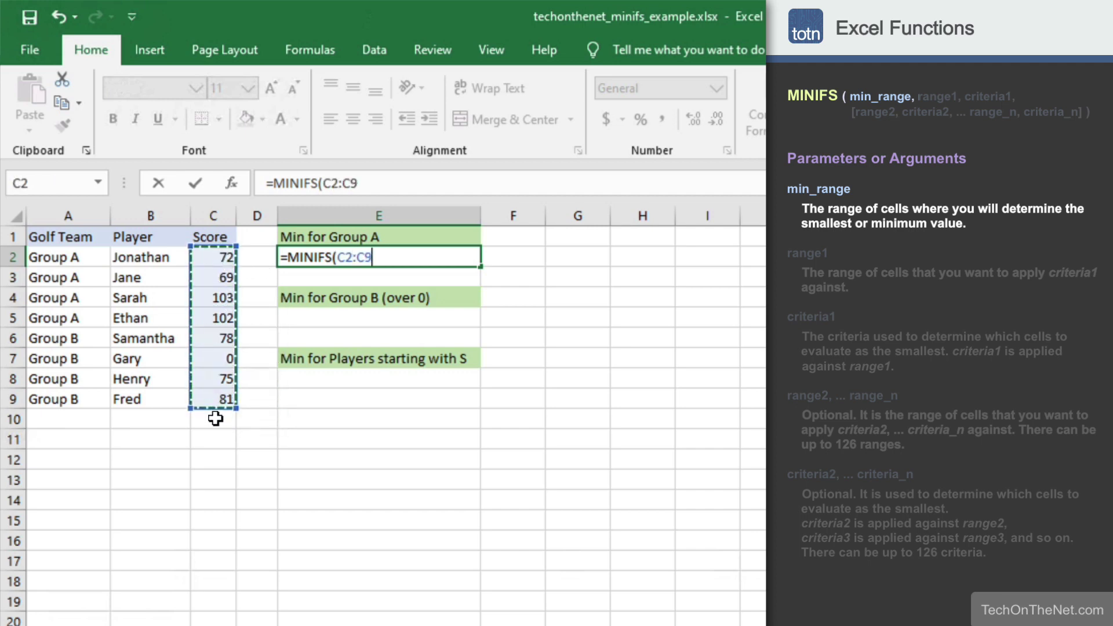
{"action": "type", "text": ","}
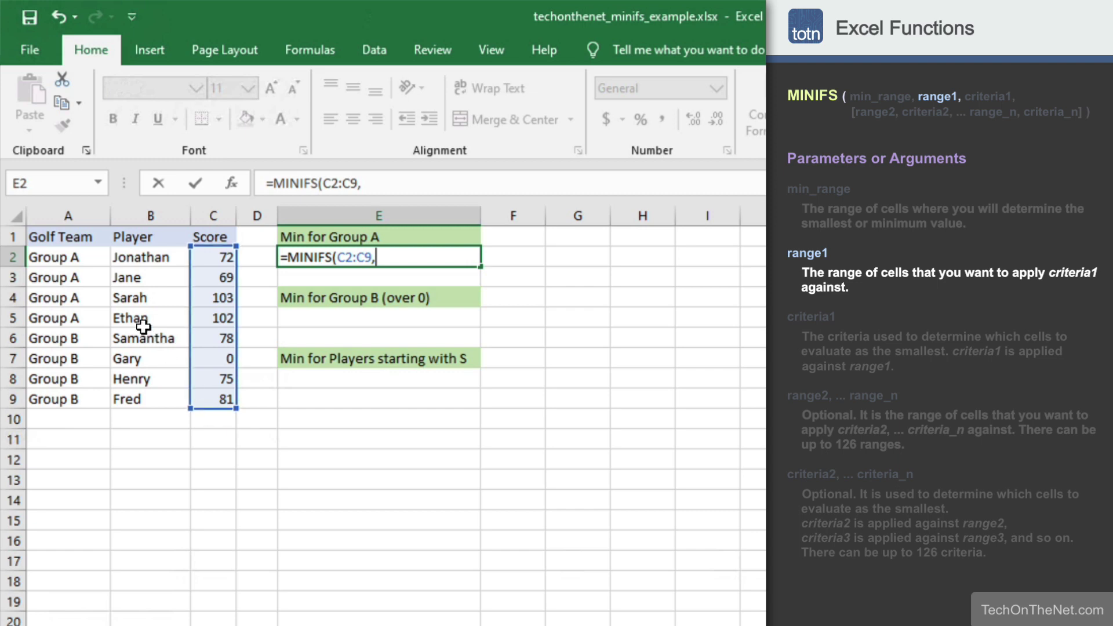
{"action": "left_click_drag", "start_coordinate": [77, 255], "coordinate": [73, 406]}
{"action": "type", "text": ","}
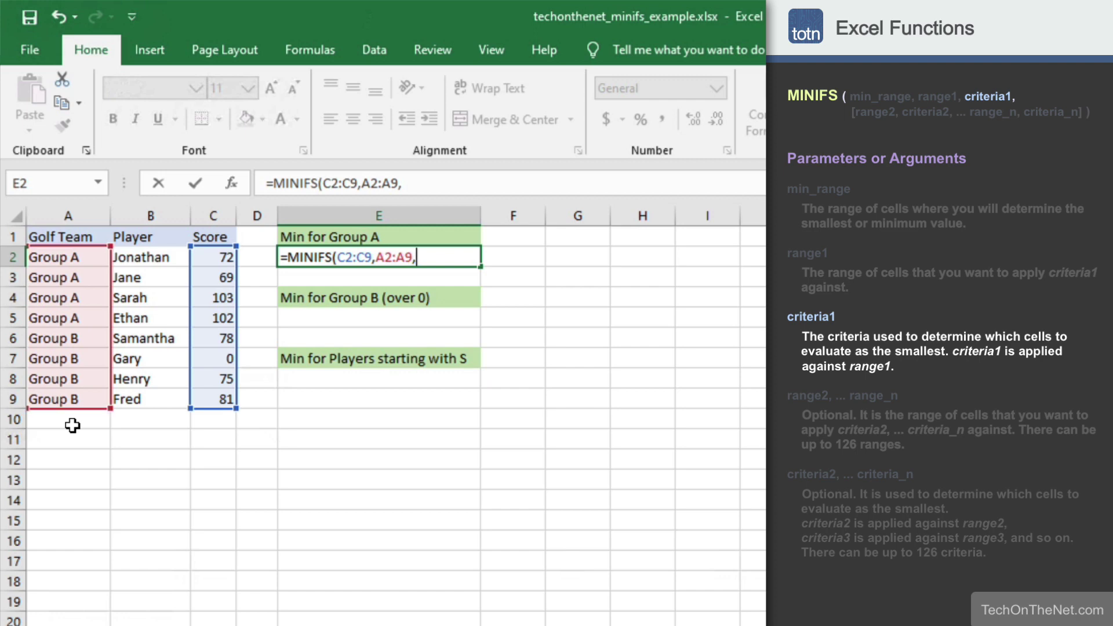
{"action": "type", "text": "\"Group "}
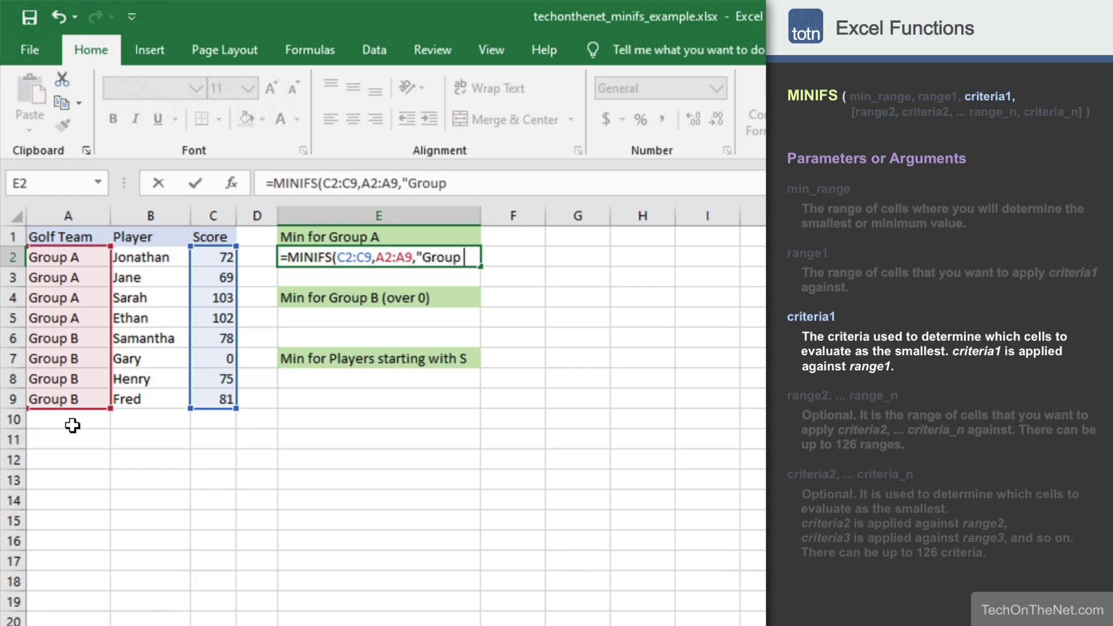
{"action": "type", "text": "A\")"}
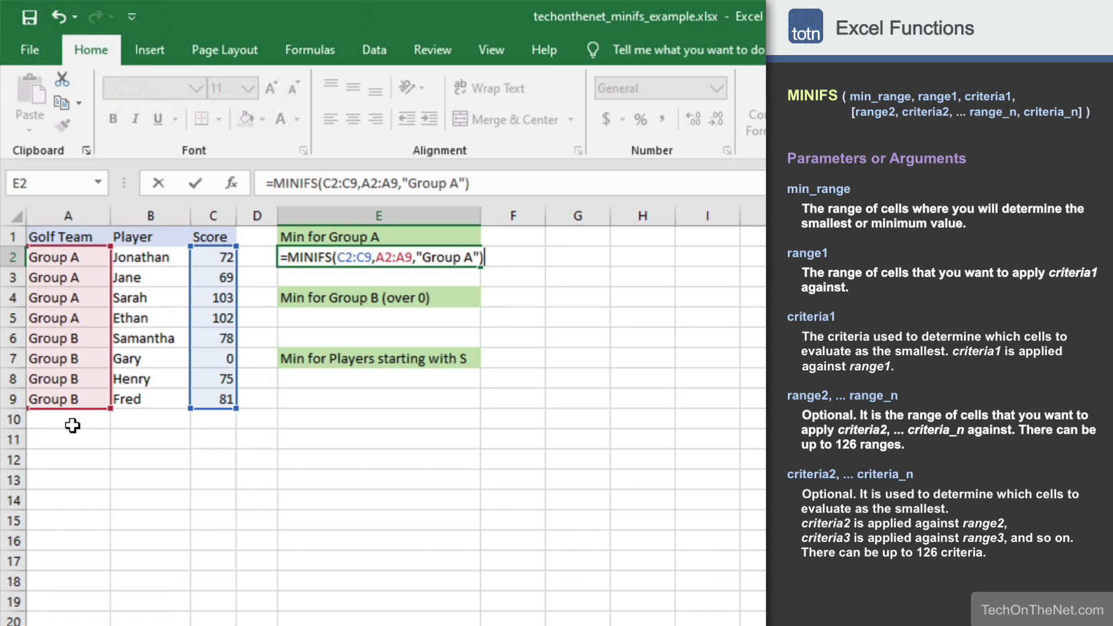
- Commit the E2 formula and check that it returns 69
{"action": "key", "text": "Return"}
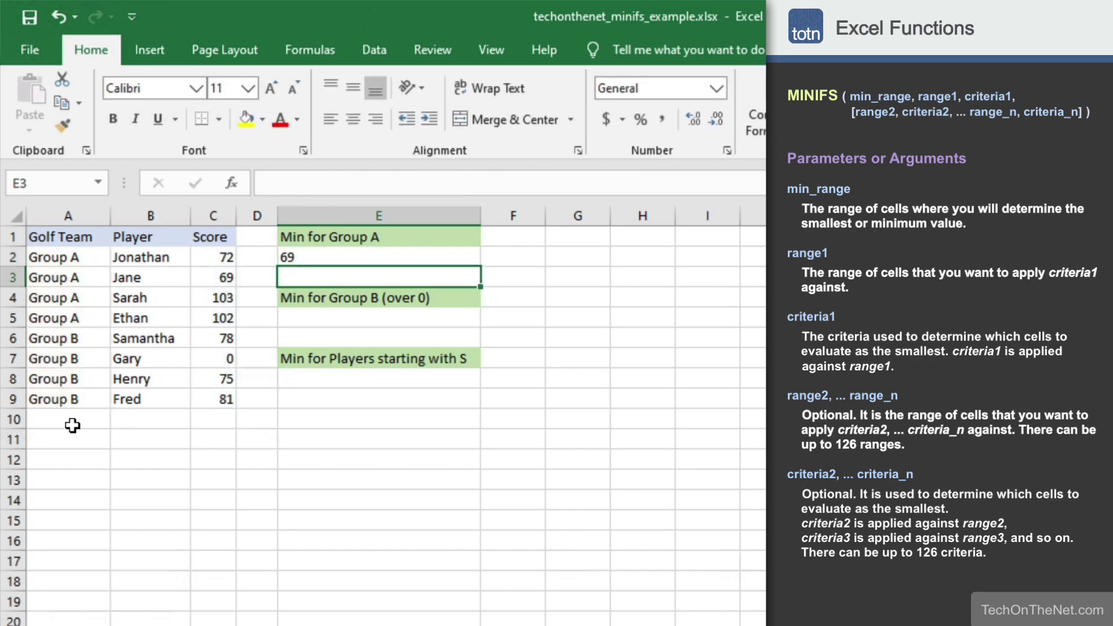
{"action": "left_click", "coordinate": [369, 255]}
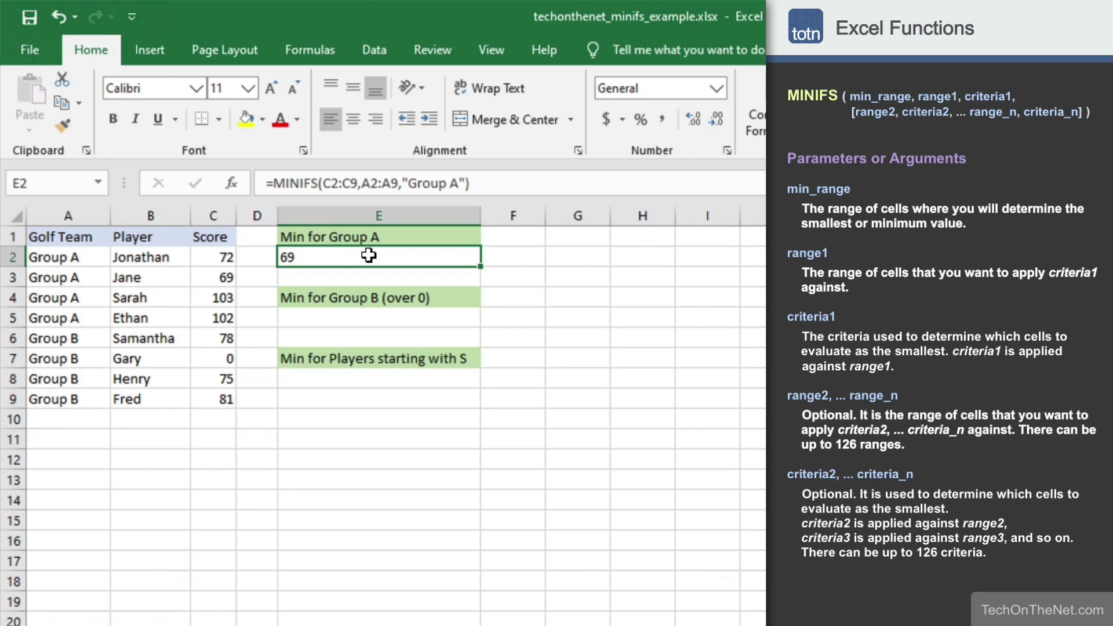
- In E5, write =MINIFS(C2:C9,A2:A9,"Group B",C2:C9,">0") for Group B's lowest score above 0
{"action": "left_click", "coordinate": [351, 318]}
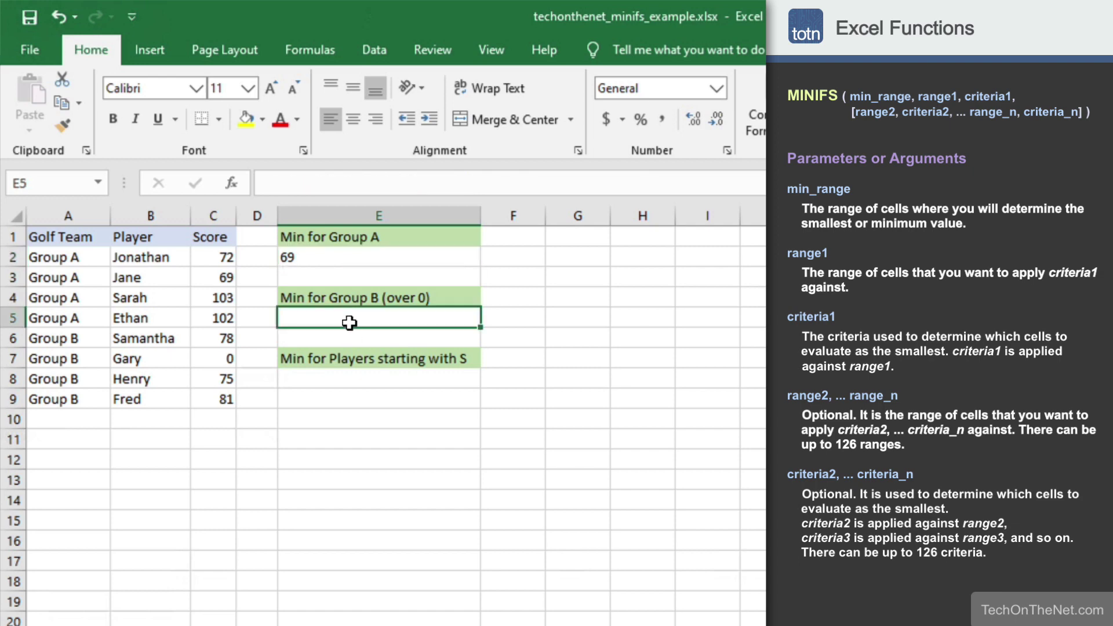
{"action": "type", "text": "="}
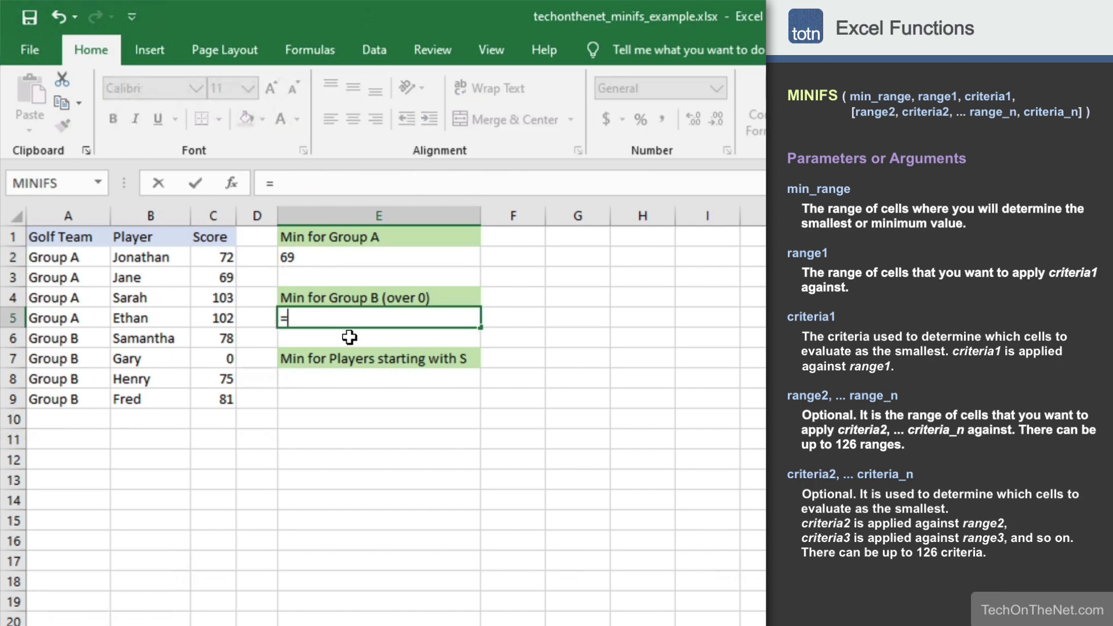
{"action": "type", "text": "MINIFS"}
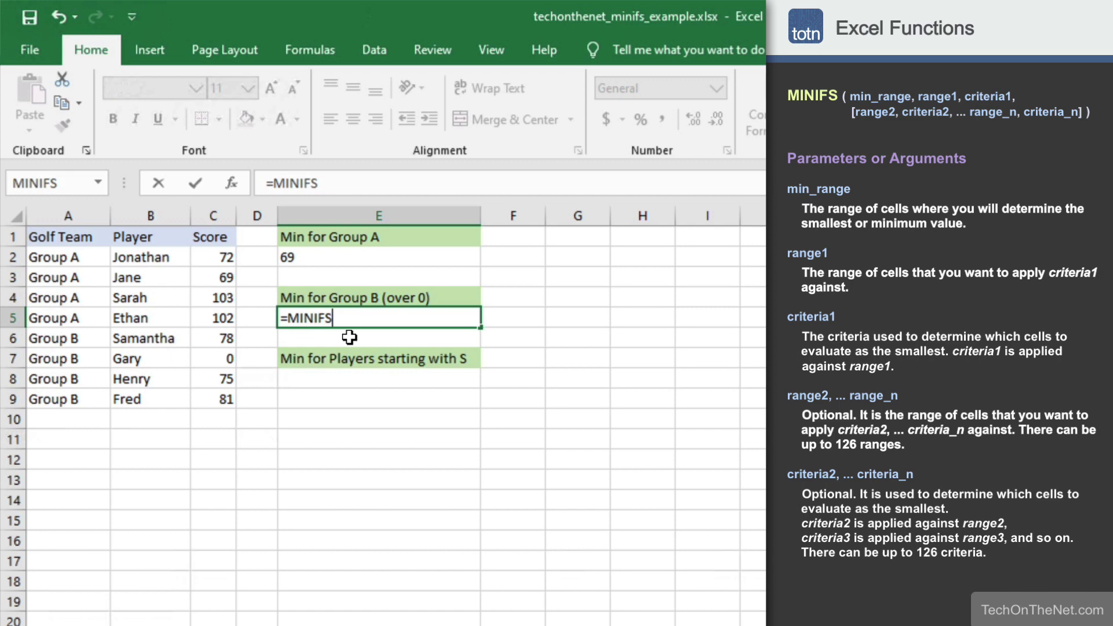
{"action": "type", "text": "("}
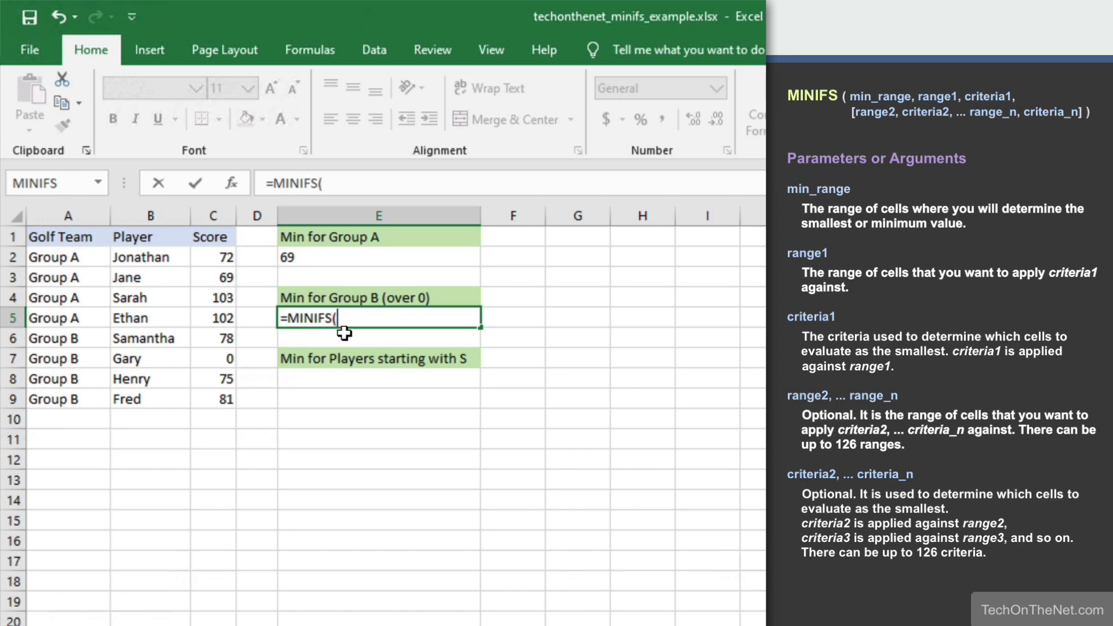
{"action": "left_click_drag", "start_coordinate": [219, 253], "coordinate": [236, 423]}
{"action": "type", "text": ","}
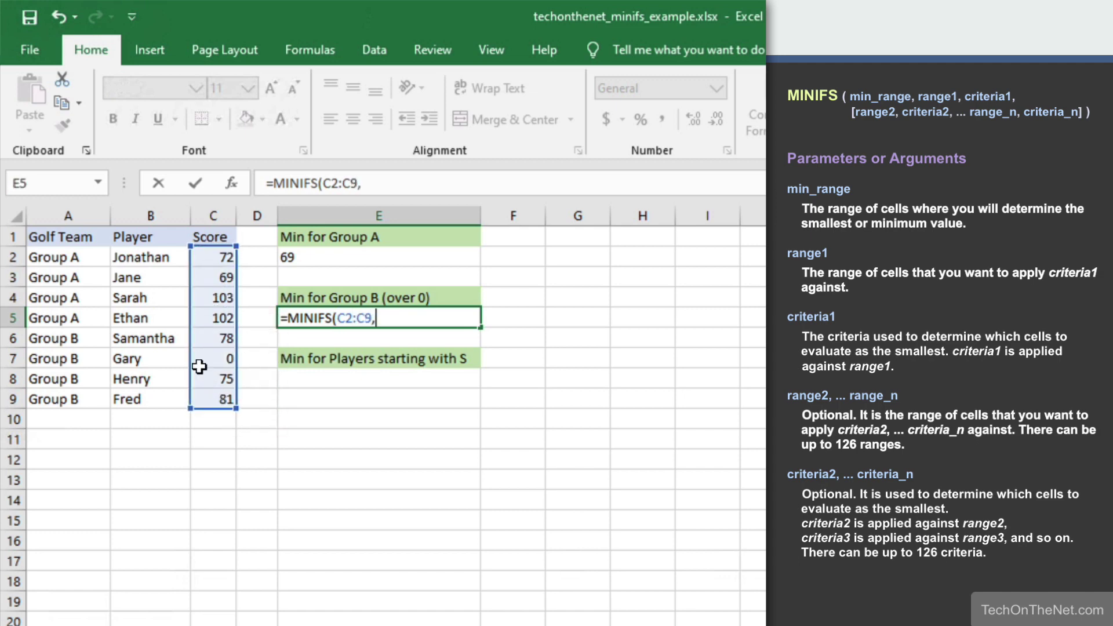
{"action": "left_click_drag", "start_coordinate": [81, 258], "coordinate": [74, 406]}
{"action": "type", "text": ","}
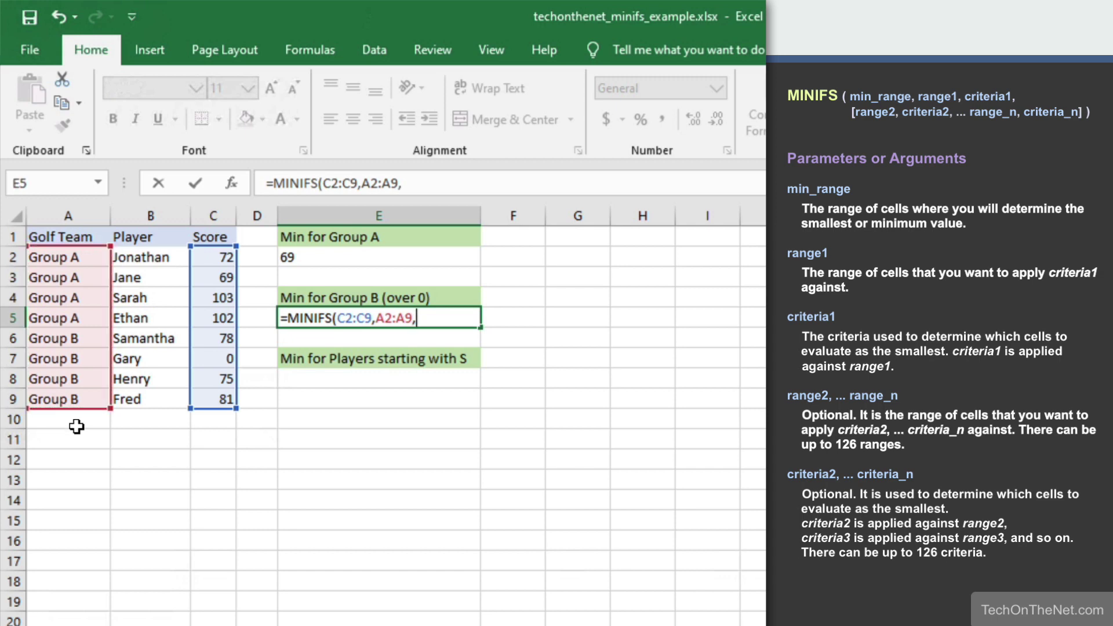
{"action": "type", "text": "\"Group"}
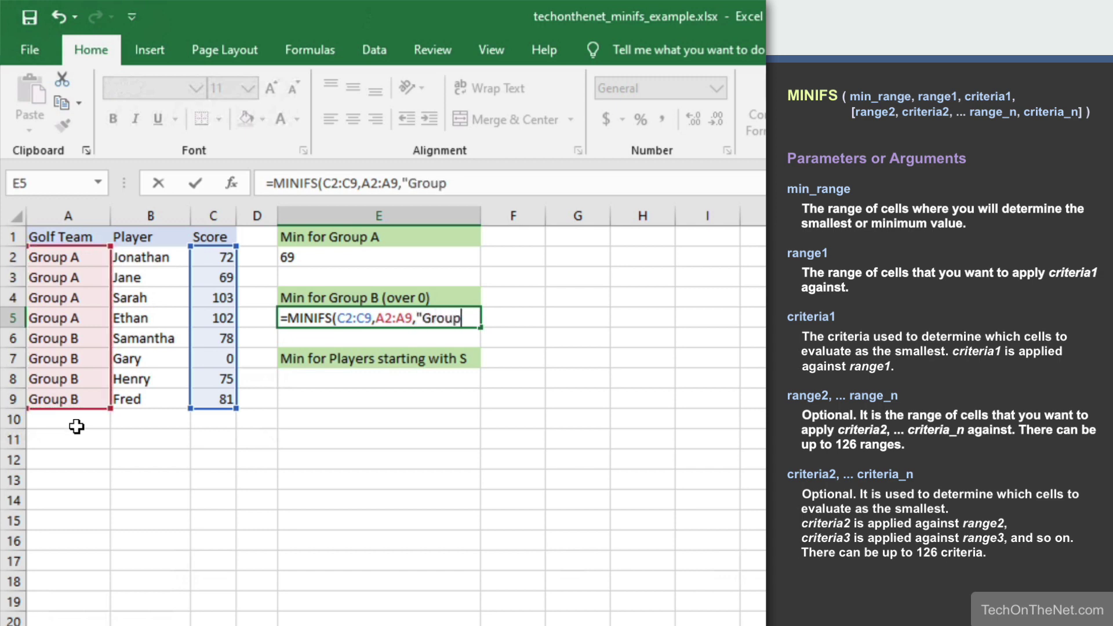
{"action": "type", "text": " B\","}
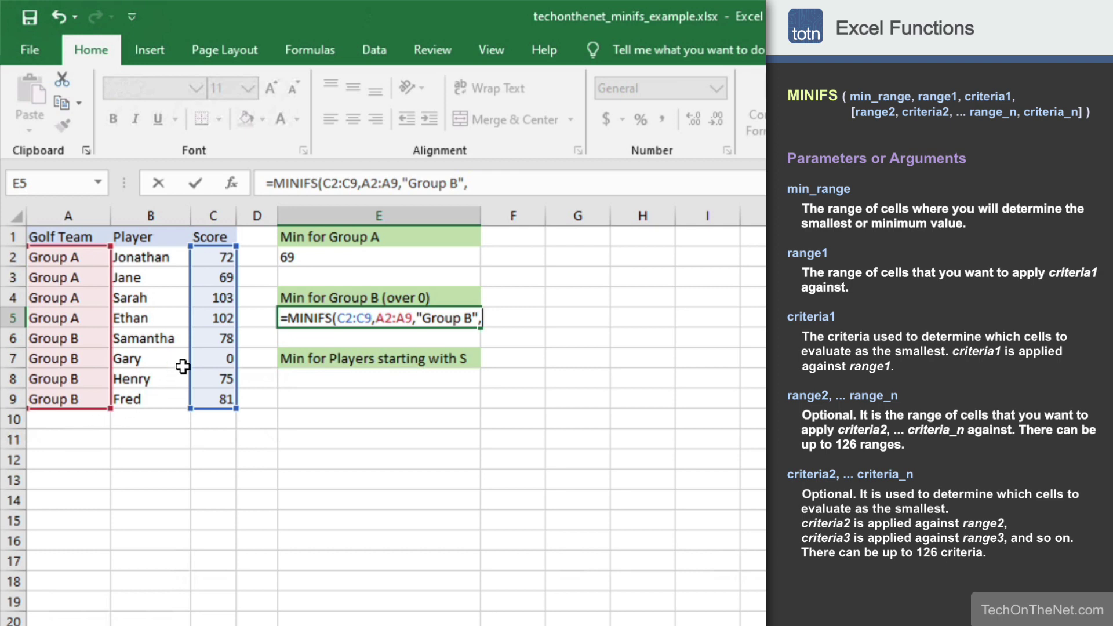
{"action": "left_click_drag", "start_coordinate": [207, 258], "coordinate": [210, 406]}
{"action": "type", "text": ","}
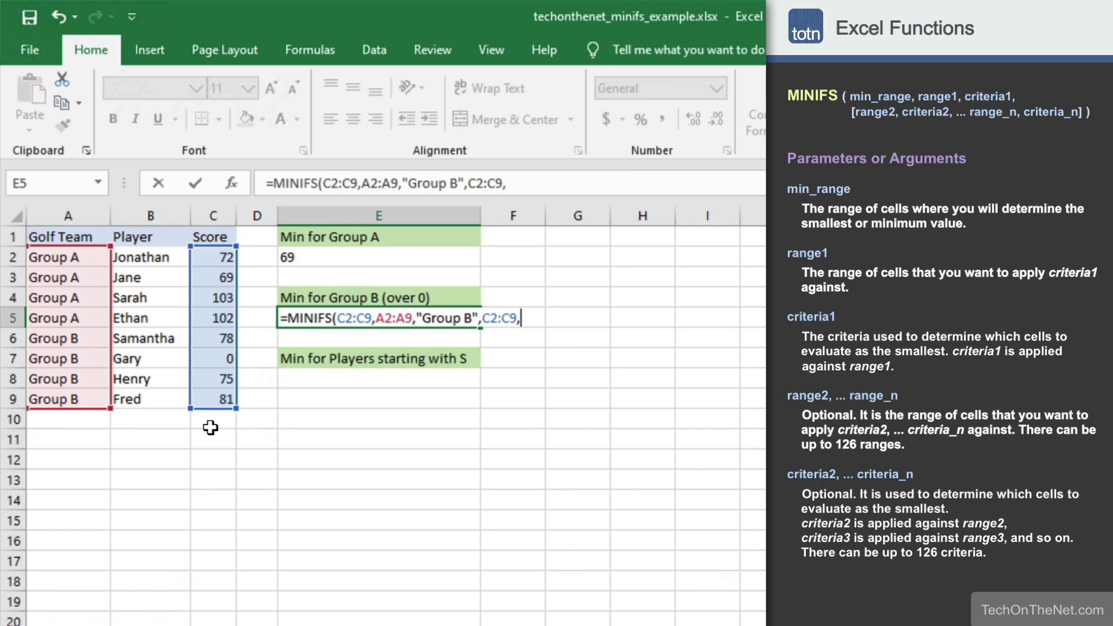
{"action": "type", "text": "\">0\")"}
- Commit the E5 formula, verify it returns 75, and select E8 for the S-names result
{"action": "key", "text": "Return"}
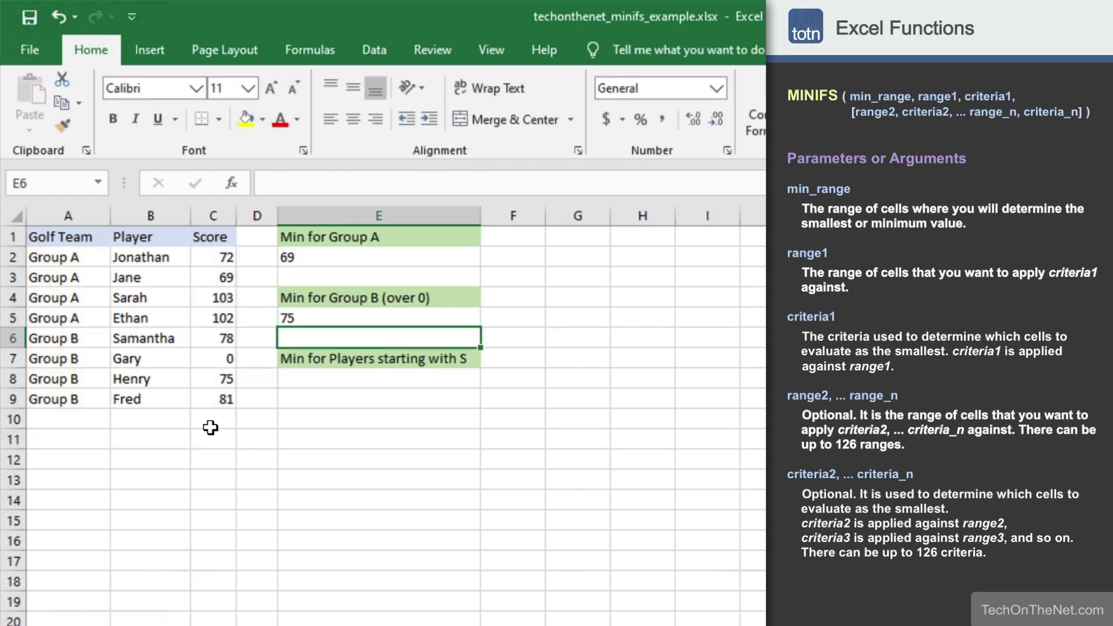
{"action": "left_click", "coordinate": [341, 318]}
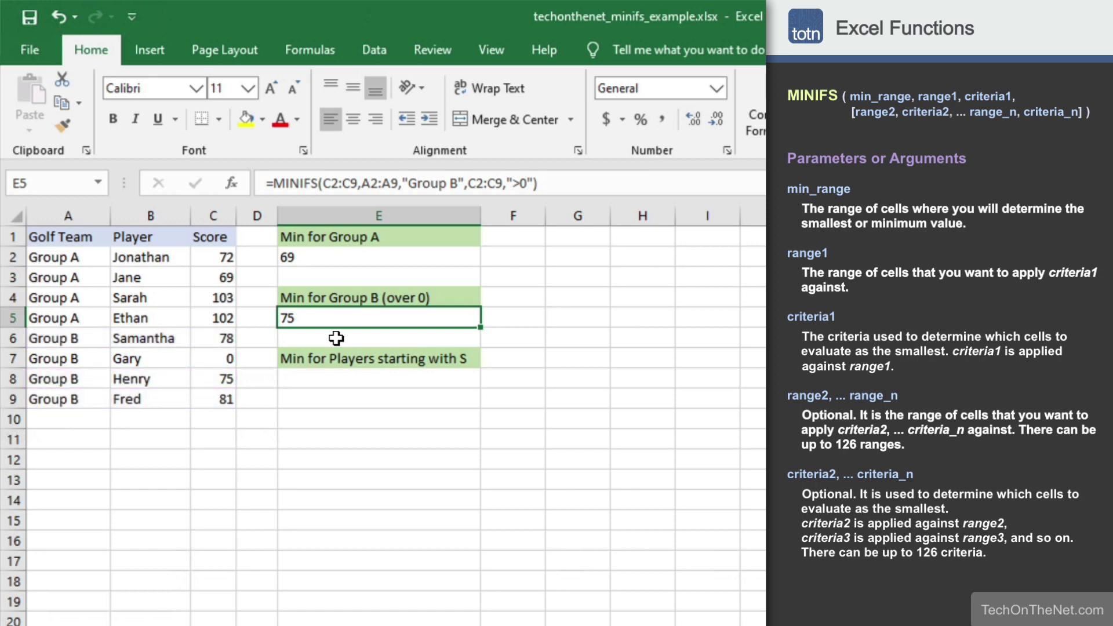
{"action": "left_click", "coordinate": [335, 380]}
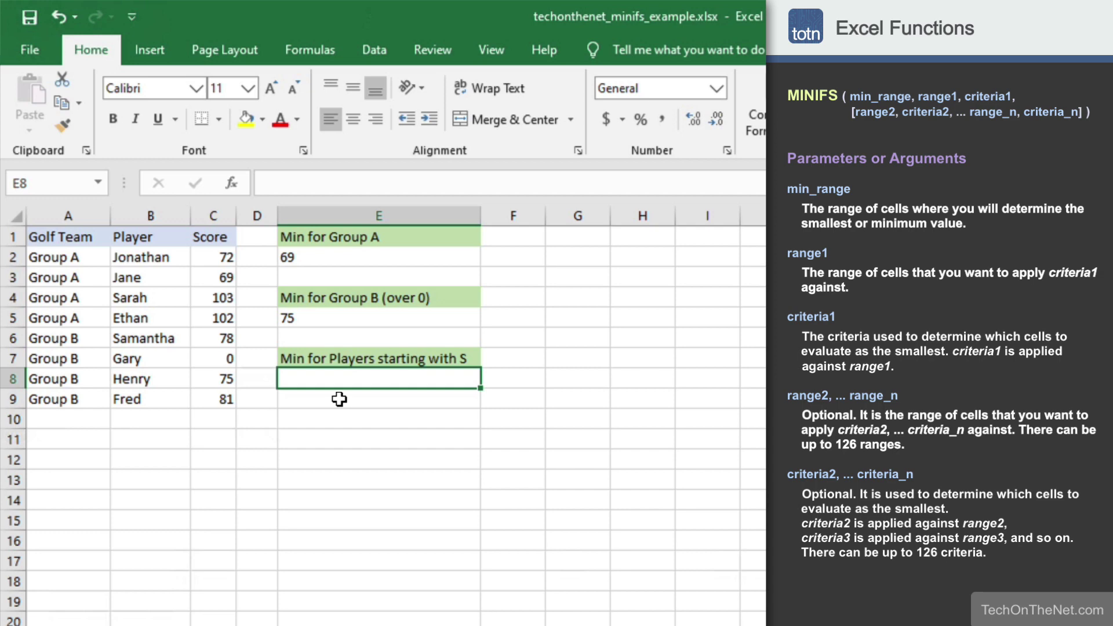
- In E8, write =MINIFS(C2:C9,B2:B9,"S*") for players whose names start with S
{"action": "type", "text": "="}
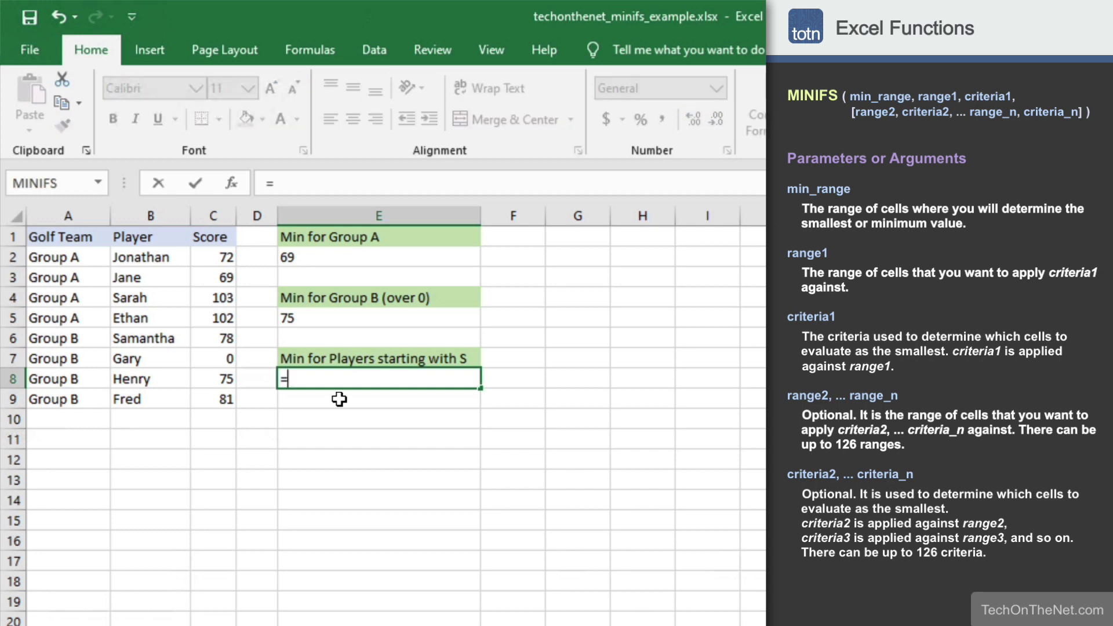
{"action": "type", "text": "MINIFS("}
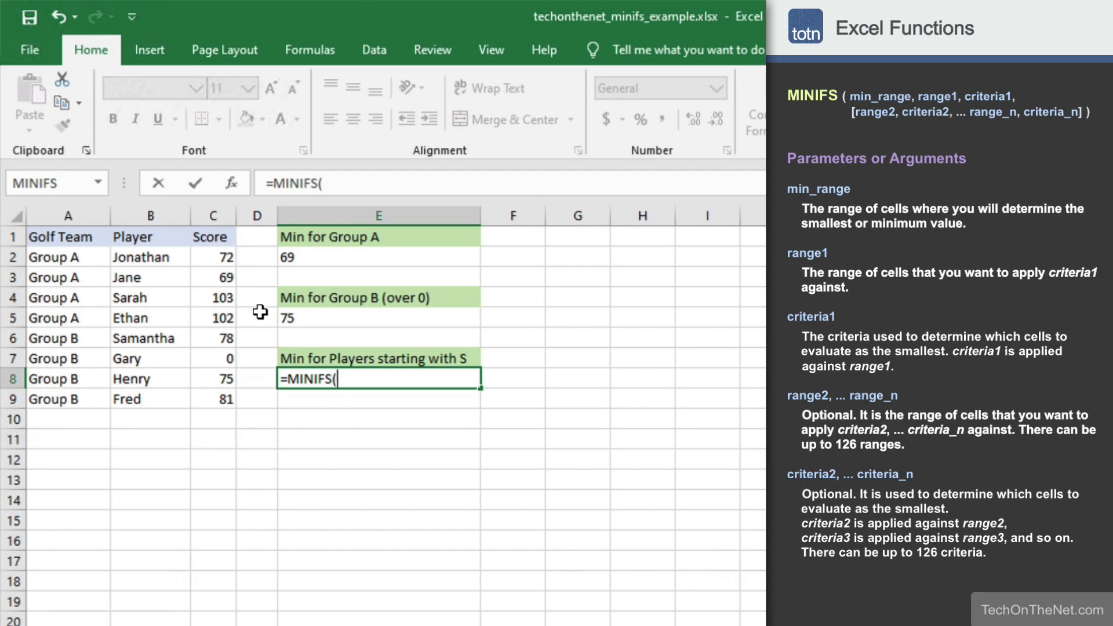
{"action": "left_click_drag", "start_coordinate": [218, 257], "coordinate": [218, 403]}
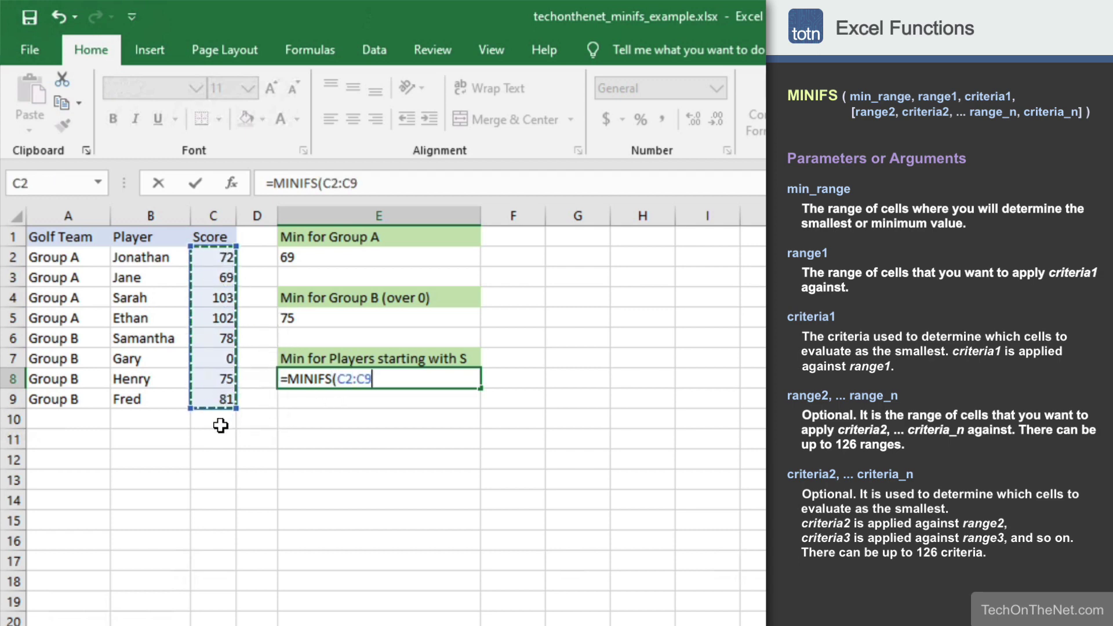
{"action": "type", "text": ","}
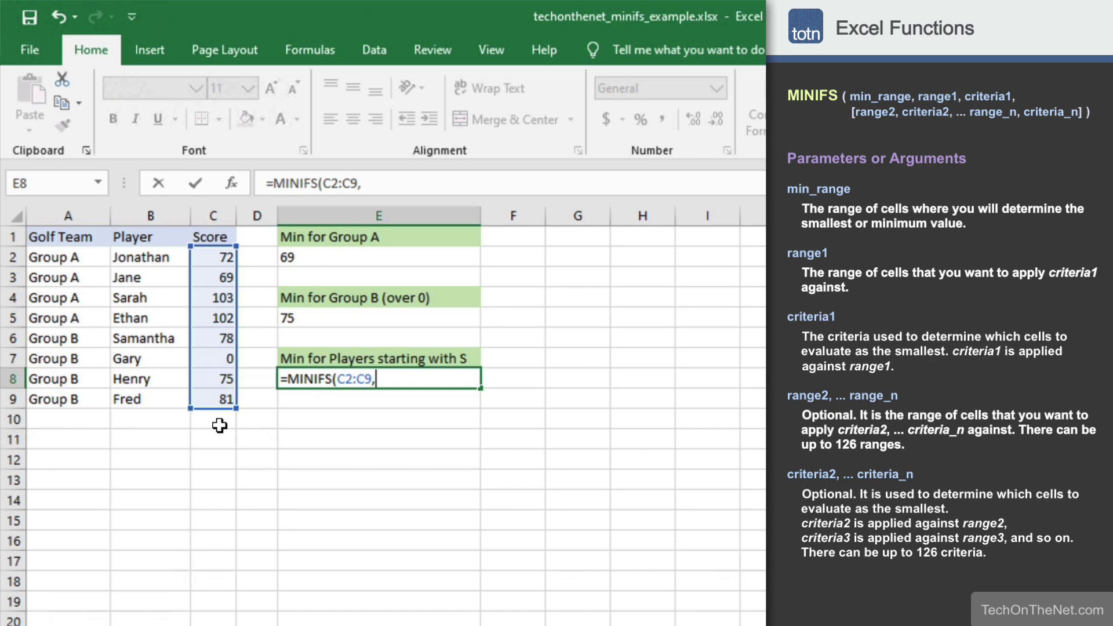
{"action": "left_click_drag", "start_coordinate": [151, 257], "coordinate": [149, 405]}
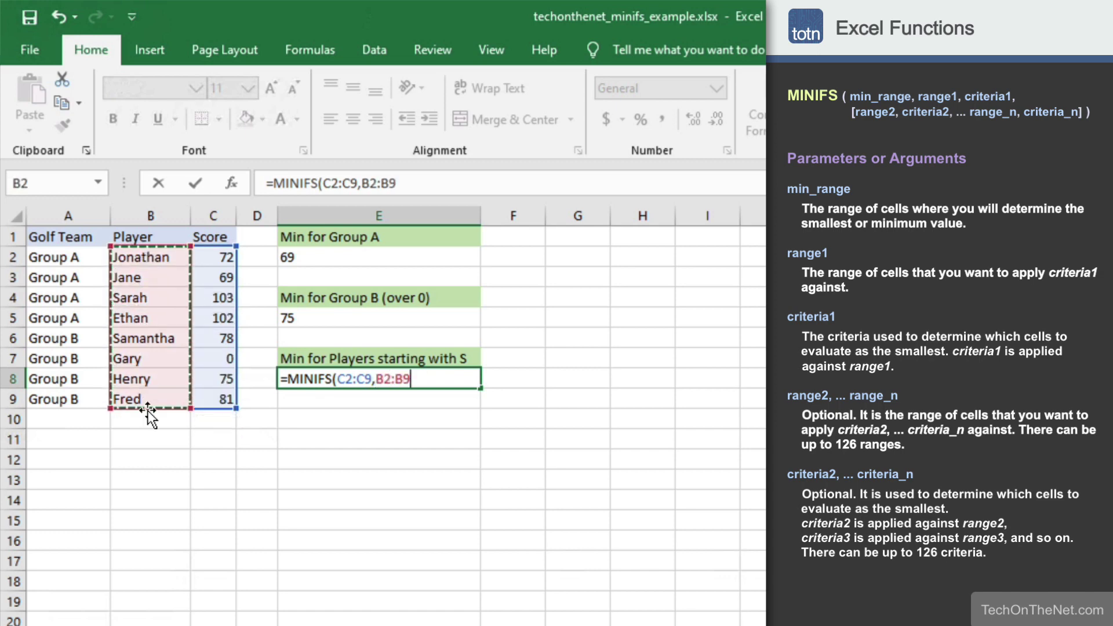
{"action": "type", "text": ","}
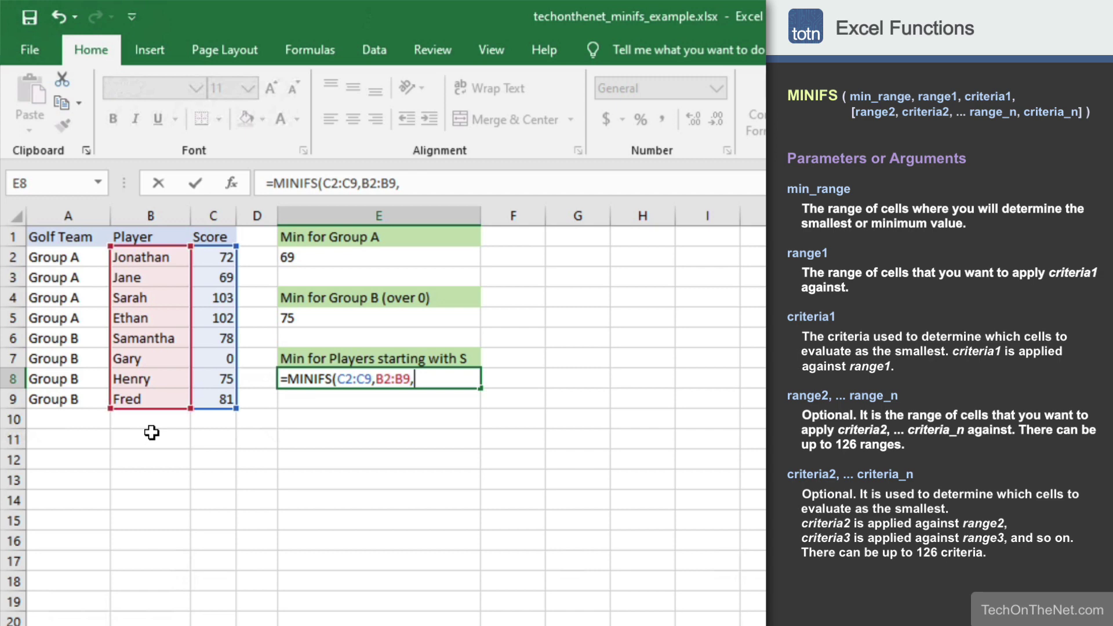
{"action": "type", "text": "\"S*\")"}
- Commit the E8 formula and check that it returns 78
{"action": "key", "text": "Return"}
{"action": "left_click", "coordinate": [327, 377]}
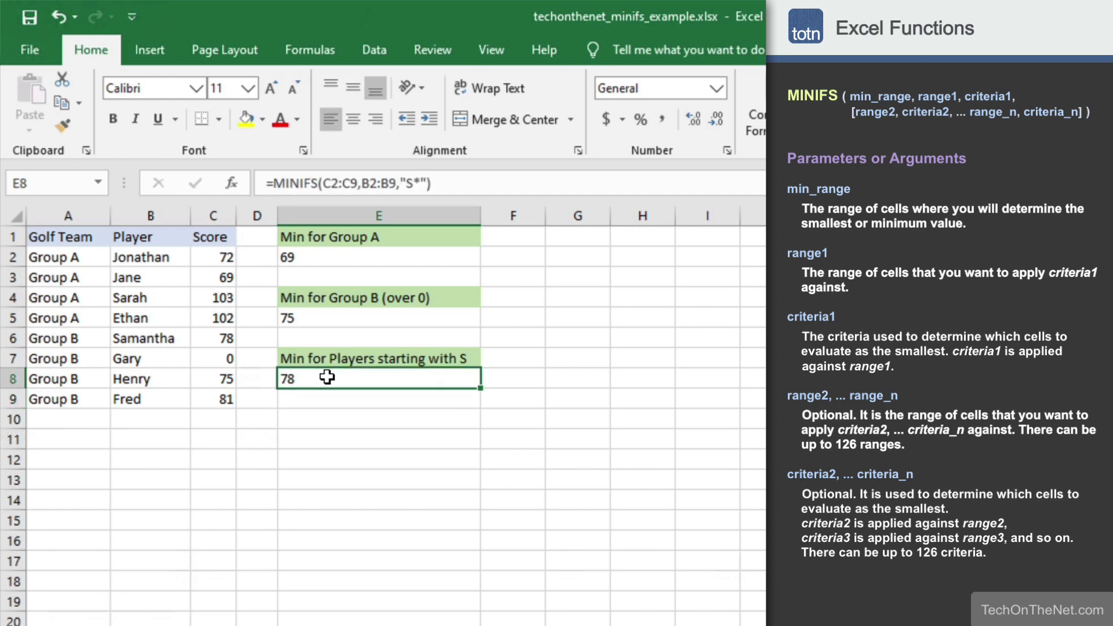